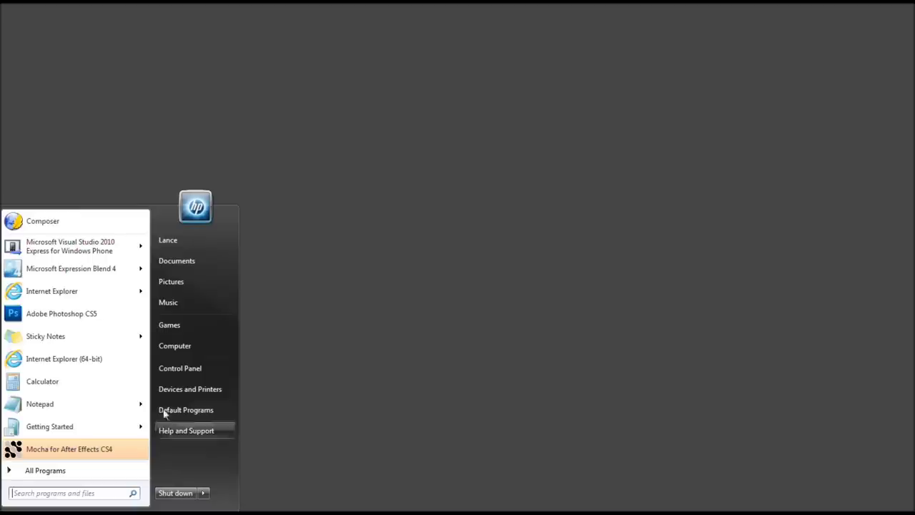
- Open Control Panel from the Windows 7 Start menu
click(190, 371)
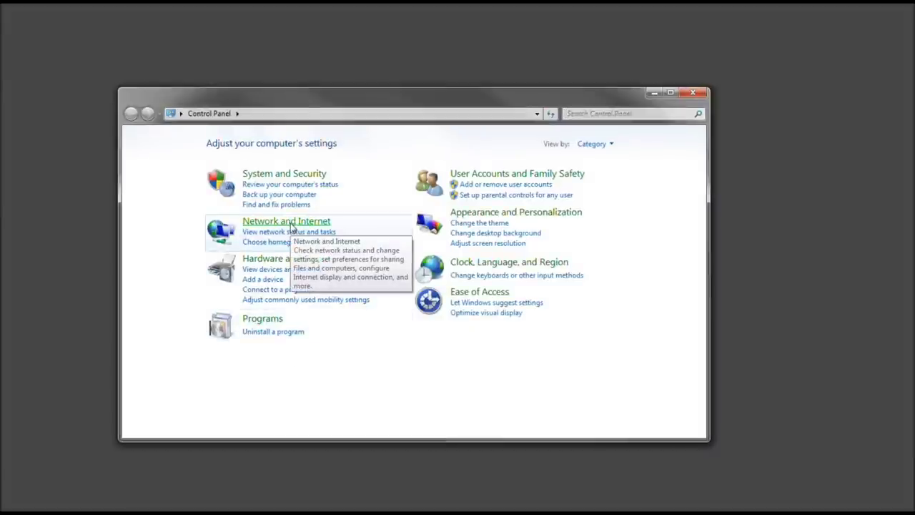
- Go to homegroup and sharing options and start creating a new homegroup
click(292, 228)
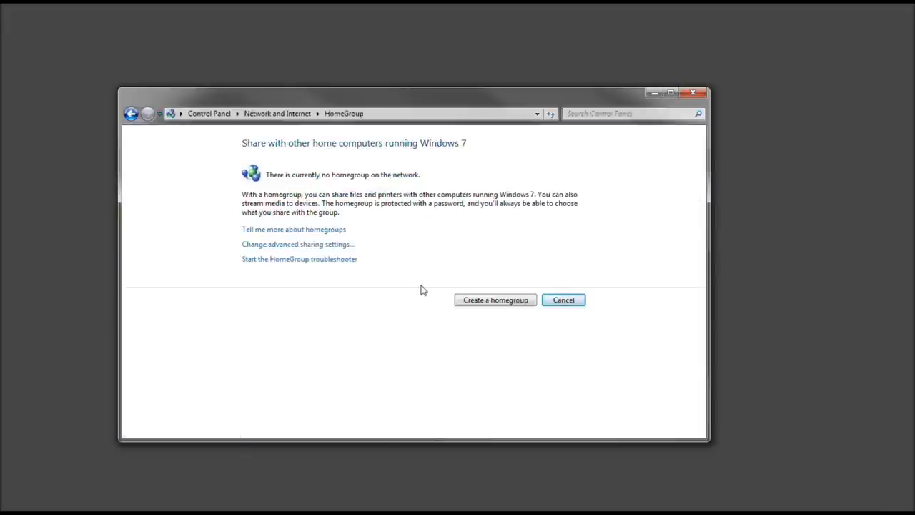
click(495, 301)
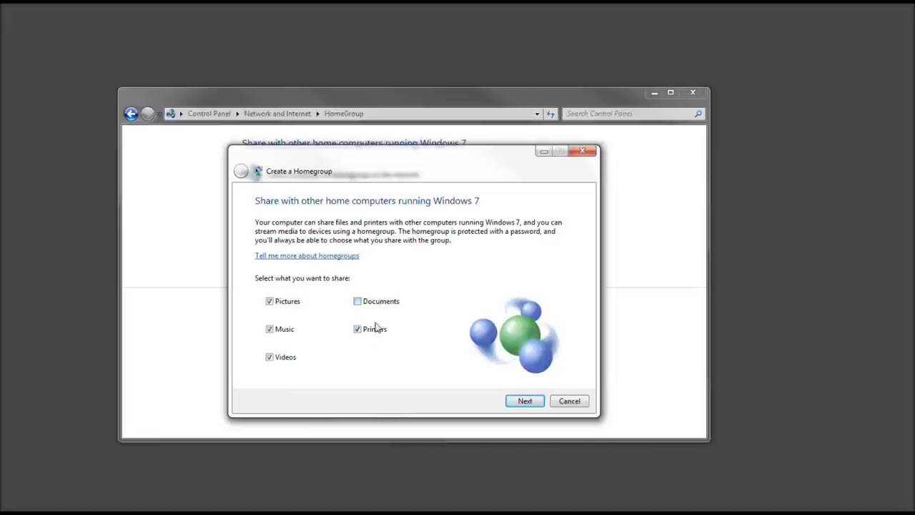
- Share Documents, stop sharing Music and Videos, and create the homegroup
click(357, 302)
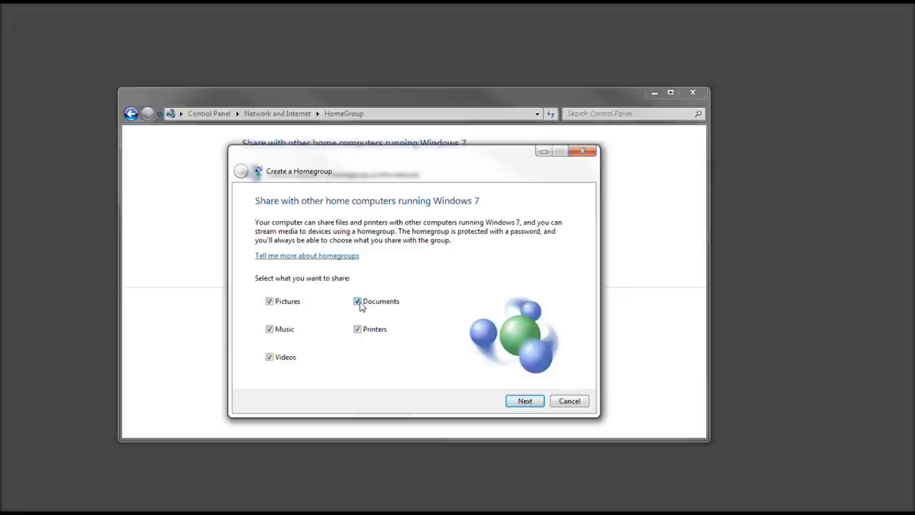
click(270, 331)
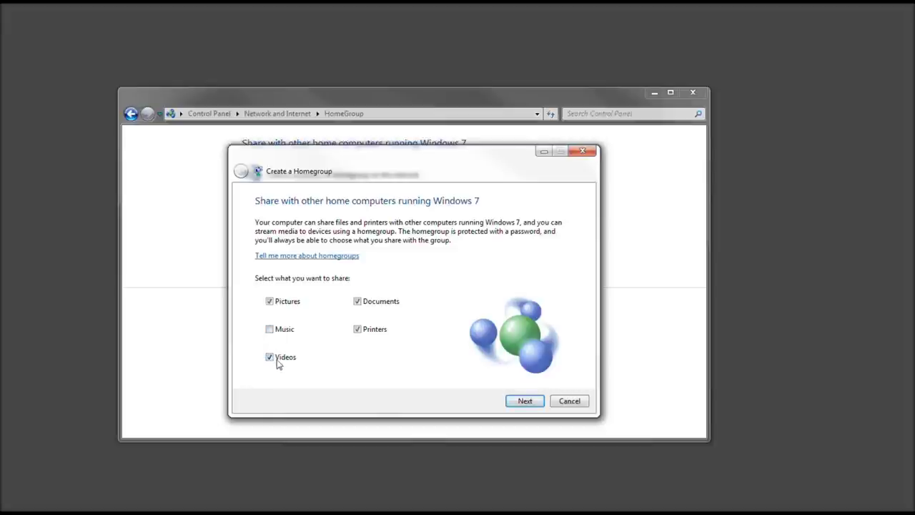
click(270, 358)
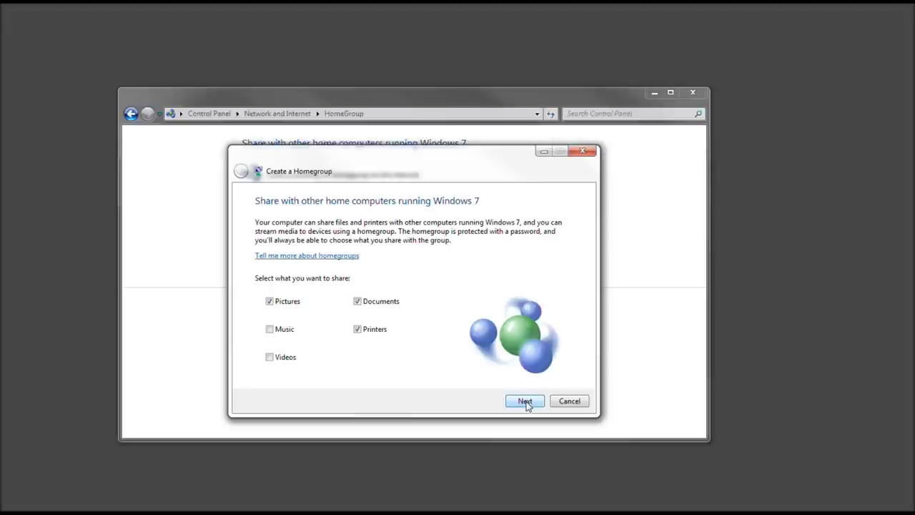
click(526, 402)
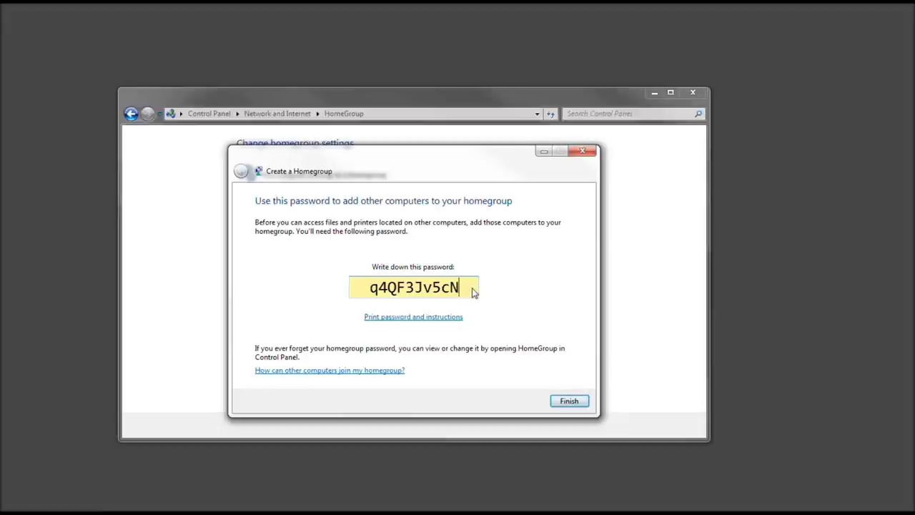
- Select the generated homegroup password and copy it to the clipboard
drag(477, 291, 355, 286)
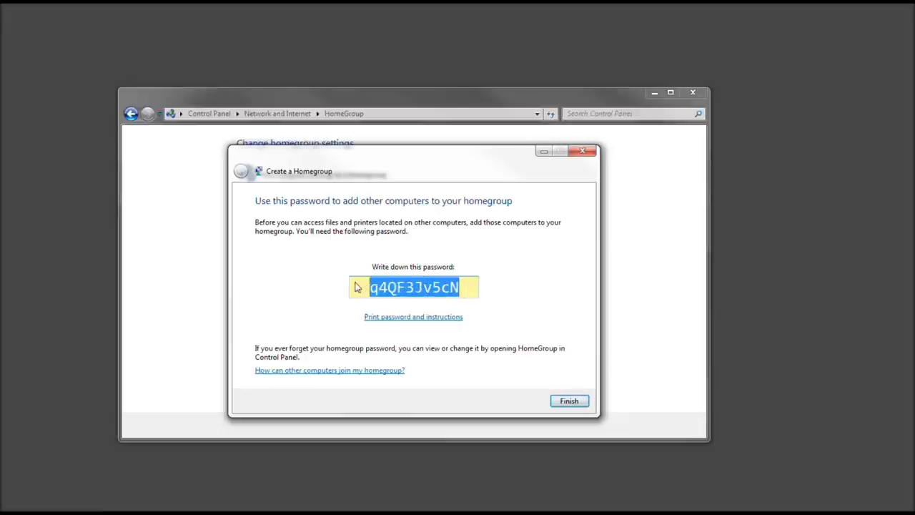
click(450, 289)
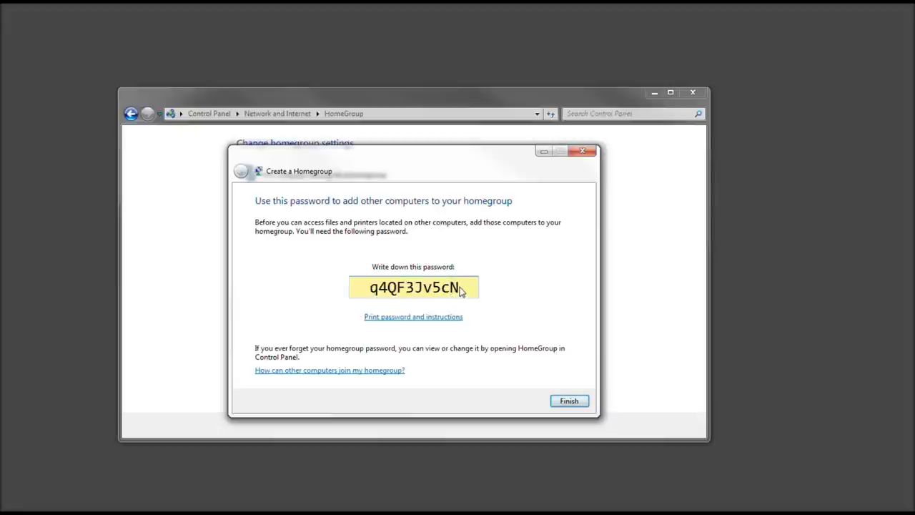
drag(465, 289, 371, 289)
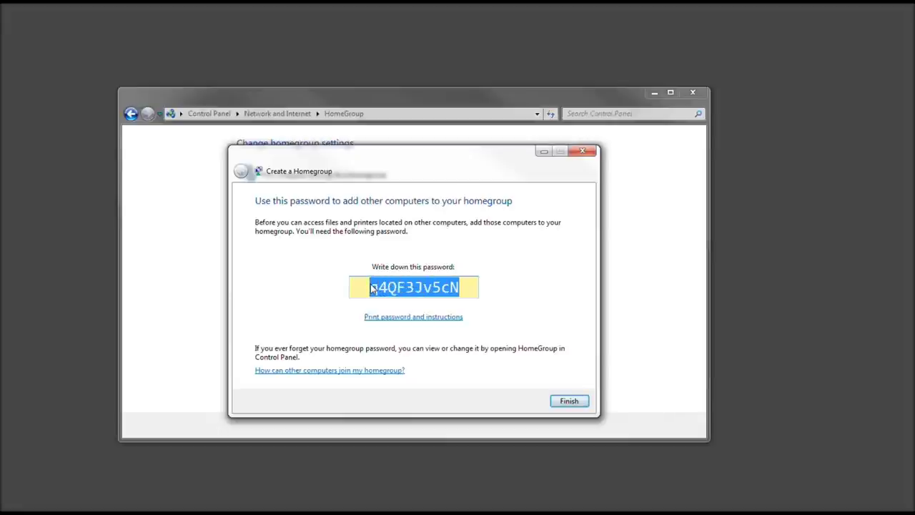
right_click(378, 287)
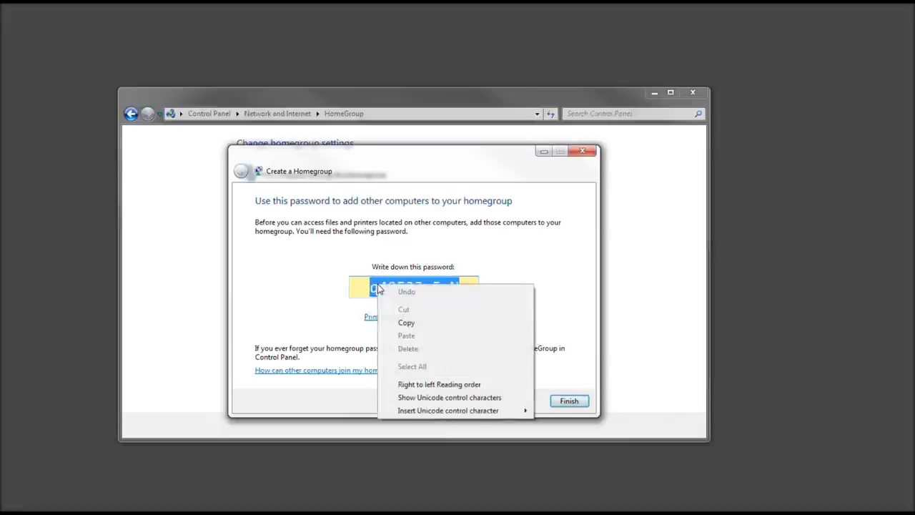
click(406, 323)
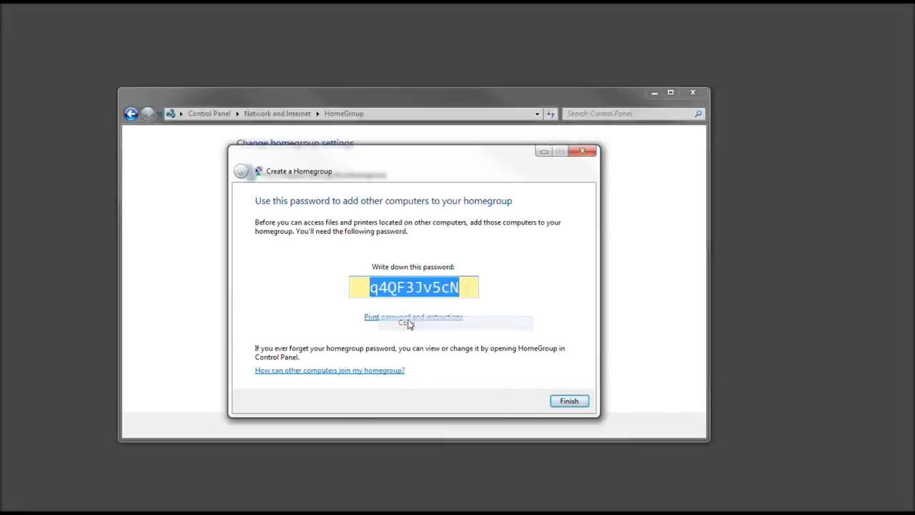
click(474, 285)
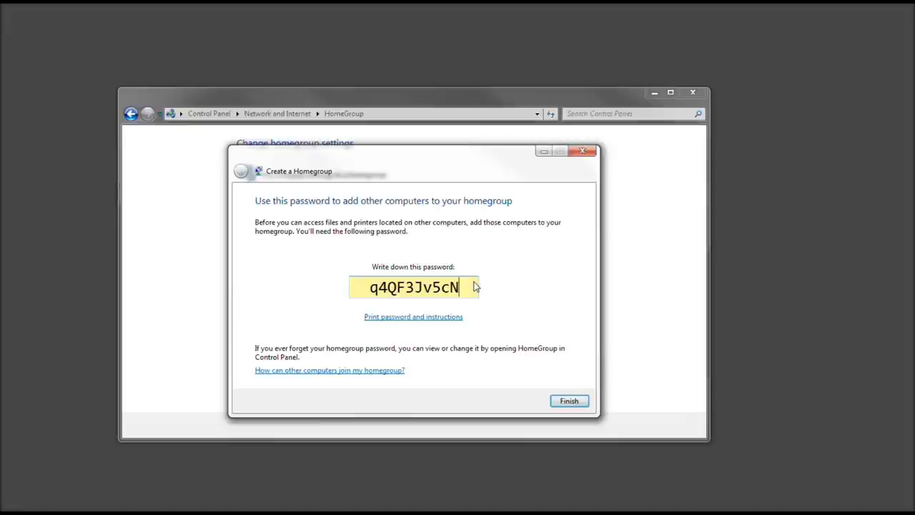
click(421, 319)
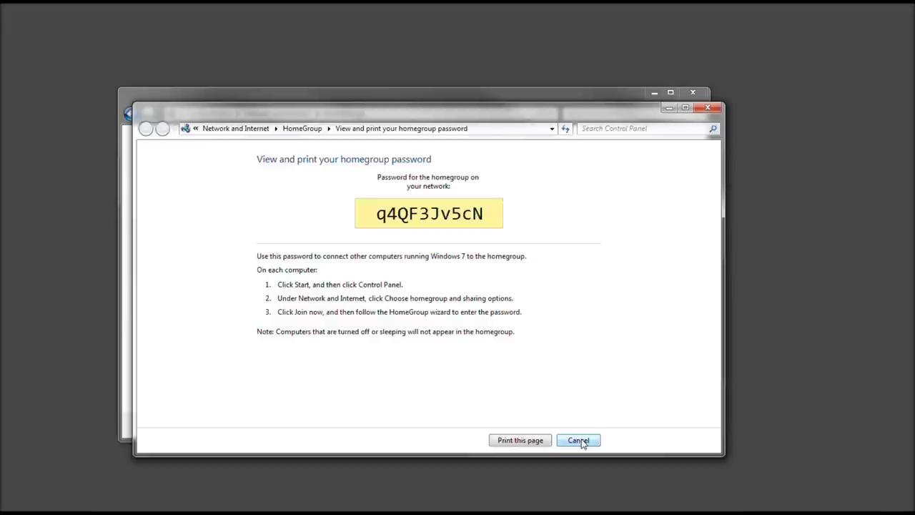
click(581, 441)
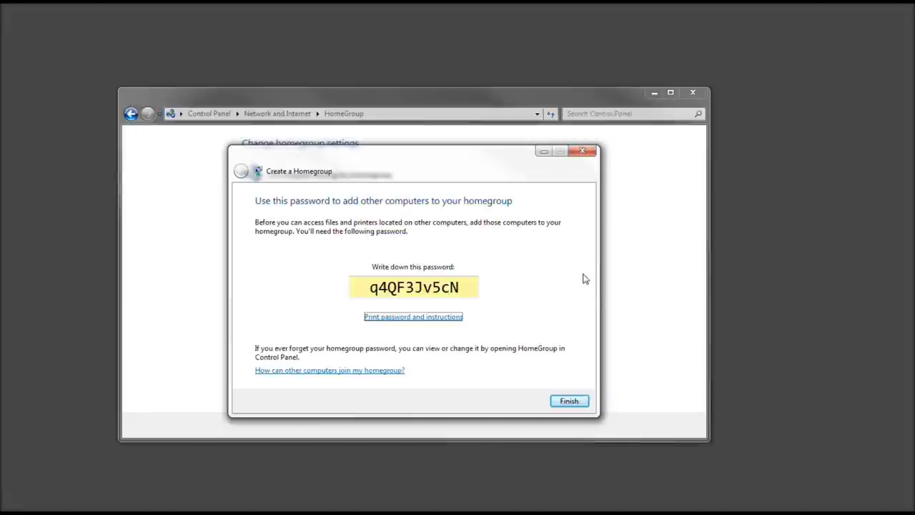
click(570, 401)
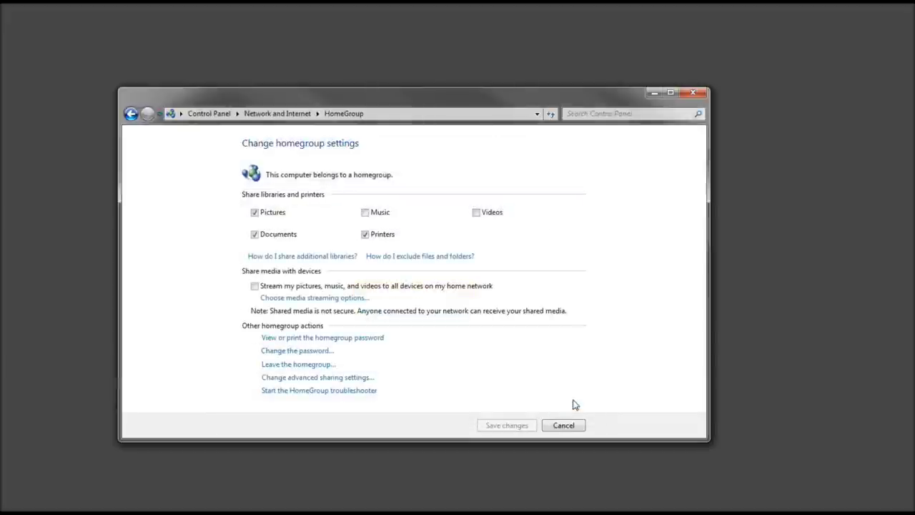
- Check the help on excluding files, then enable streaming pictures, music and videos to home devices
click(416, 259)
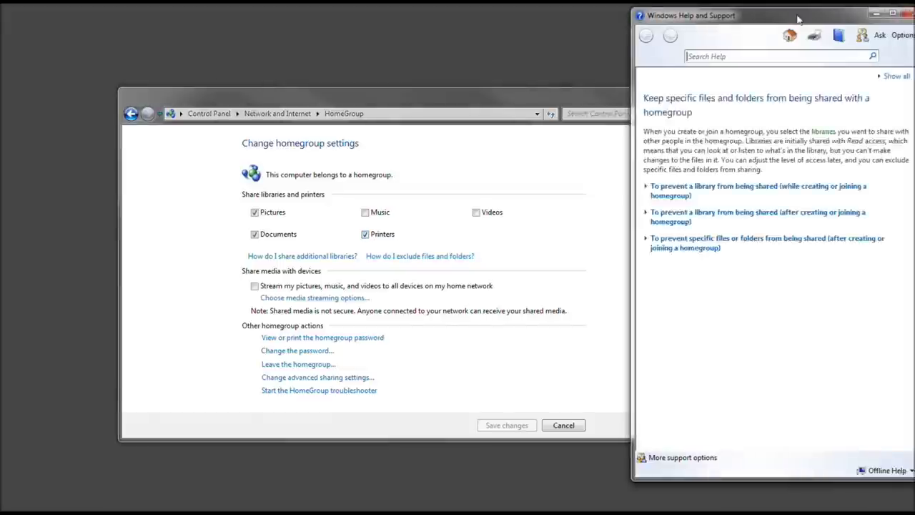
drag(855, 23, 668, 31)
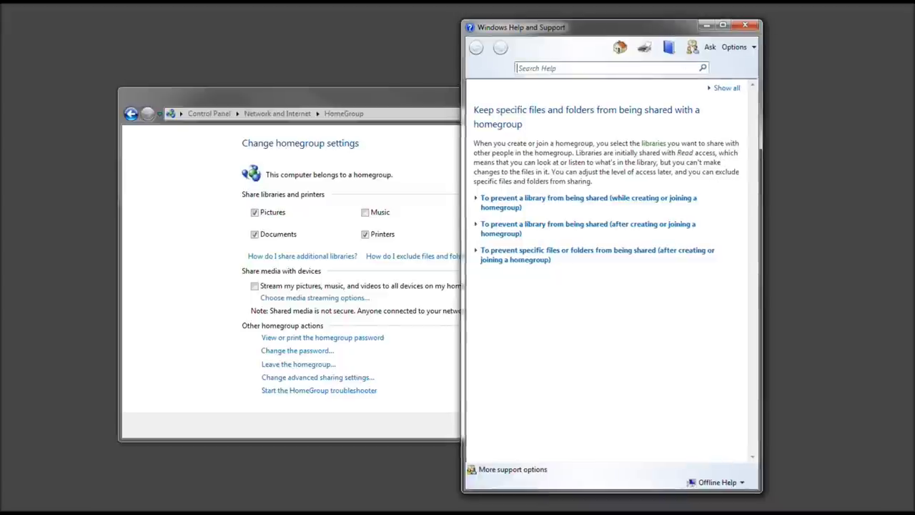
click(745, 26)
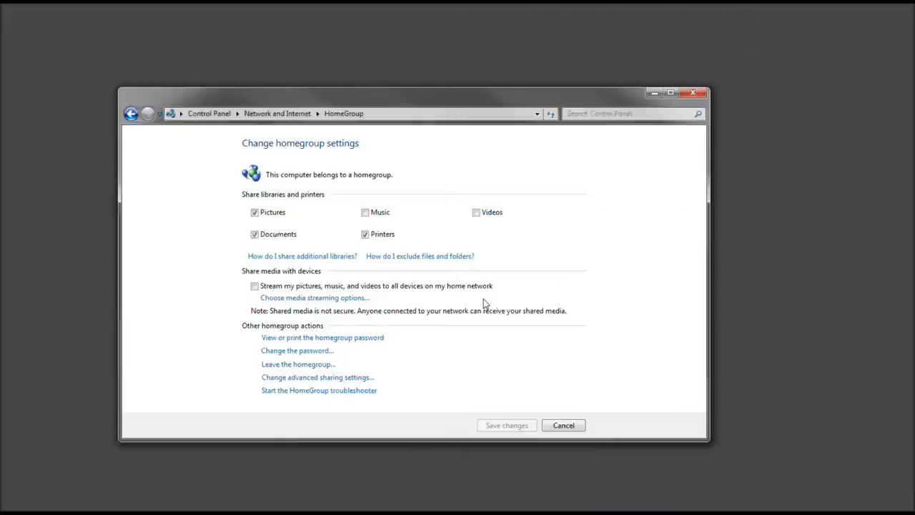
click(309, 287)
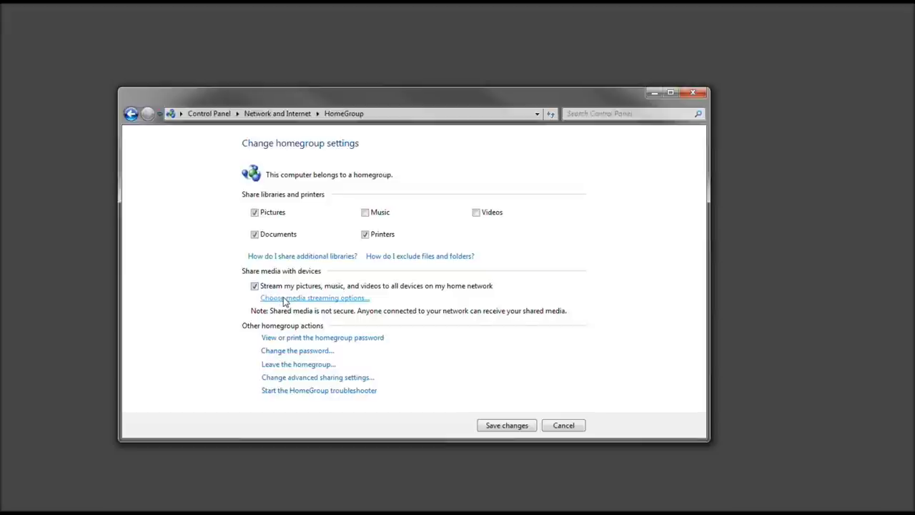
- Name the media library HomeServer and untick default settings for media programs on this PC
click(284, 300)
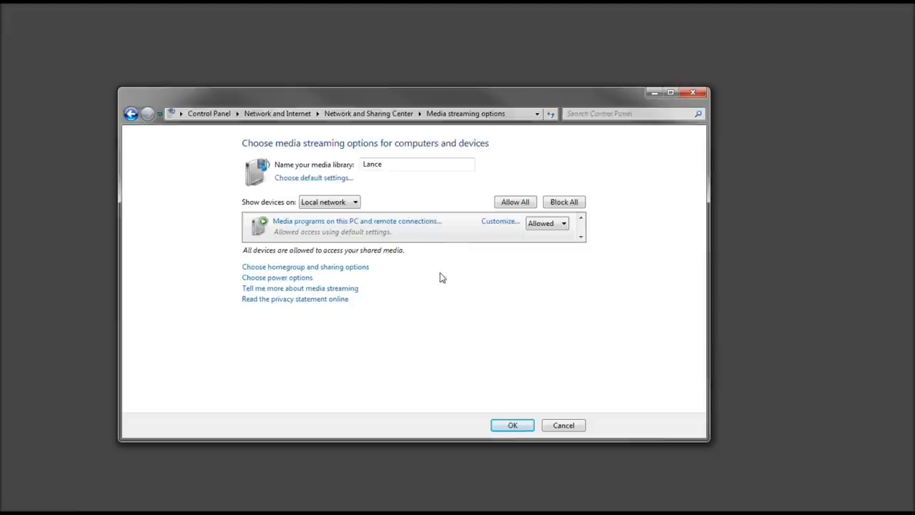
double_click(386, 173)
click(434, 170)
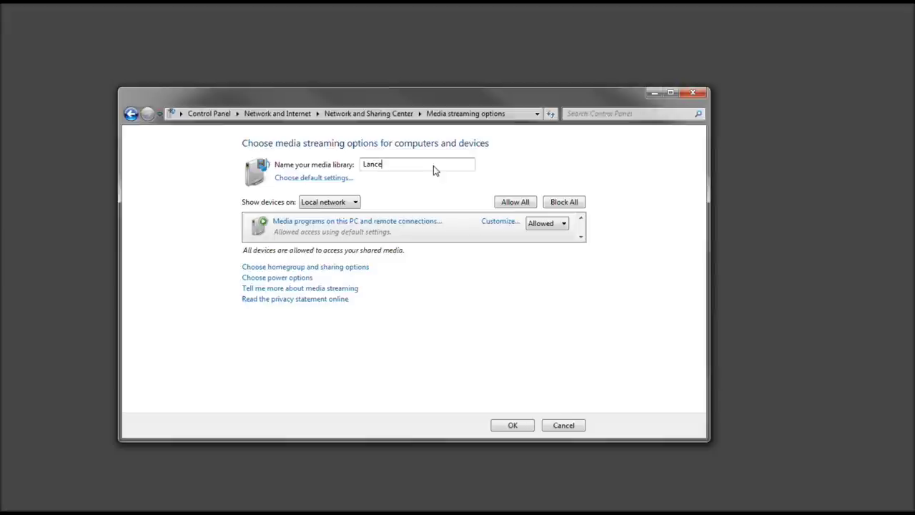
key(BackSpace)
key(BackSpace)
key(BackSpace)
key(BackSpace)
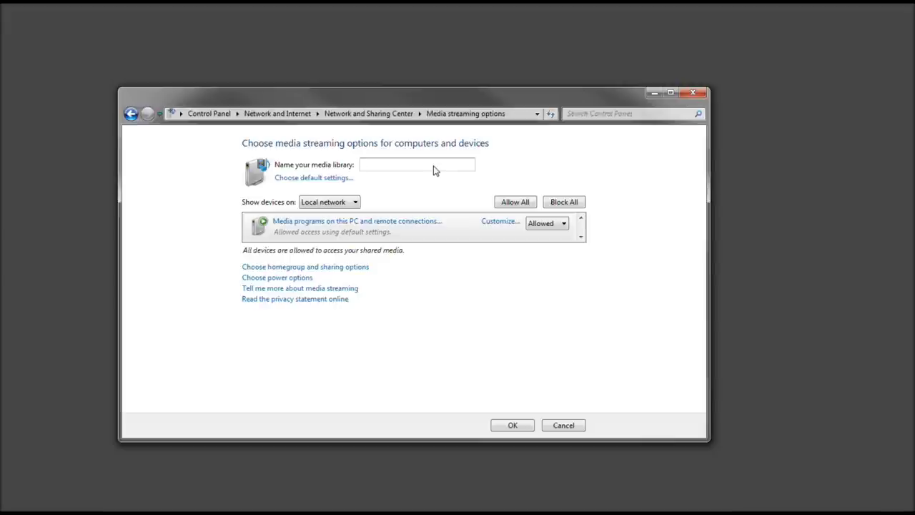
text(HomeServer)
click(498, 223)
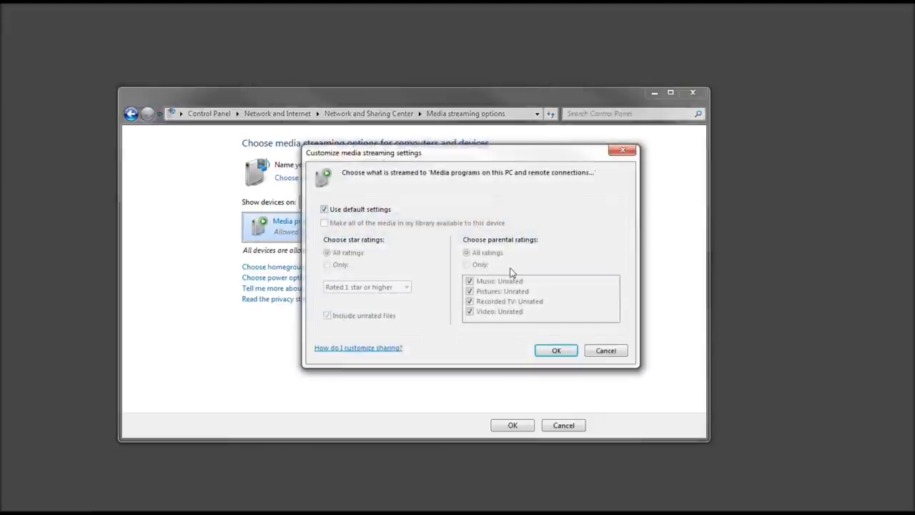
click(373, 213)
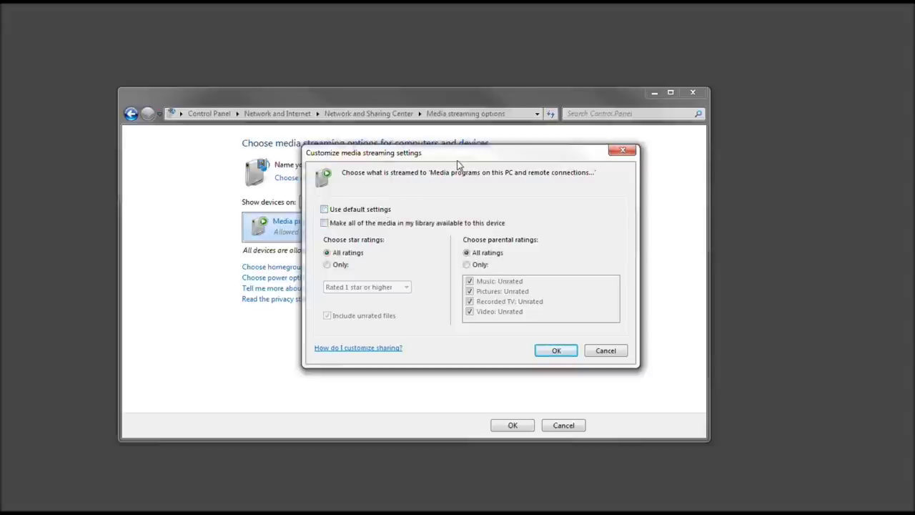
- Make all library media available to media programs on this PC, keeping All ratings
drag(459, 159, 399, 163)
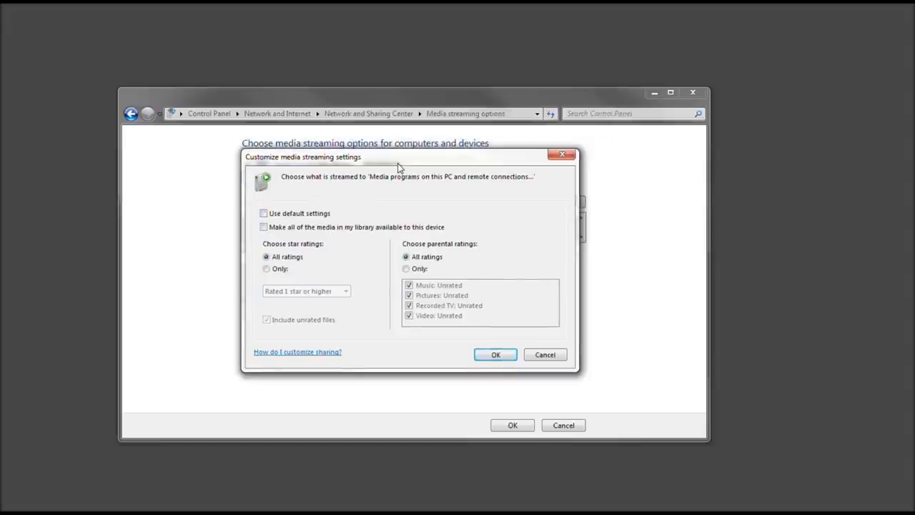
click(361, 227)
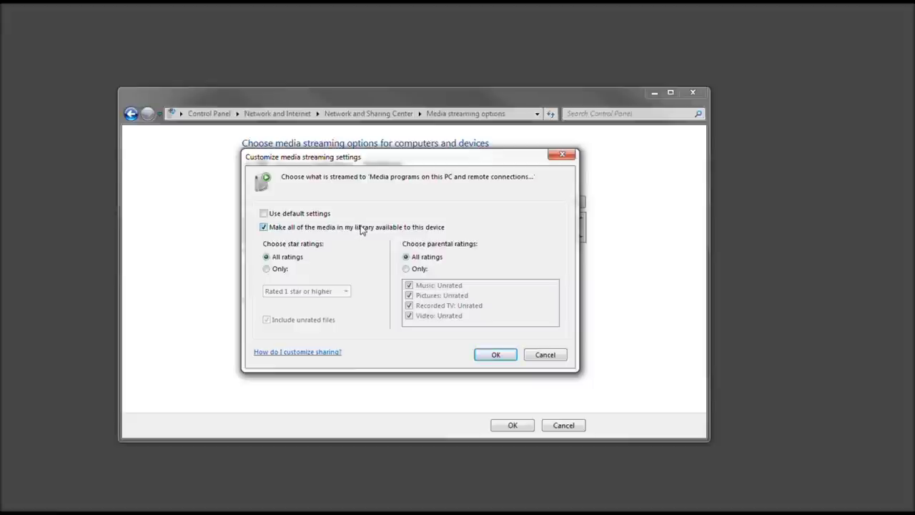
click(417, 270)
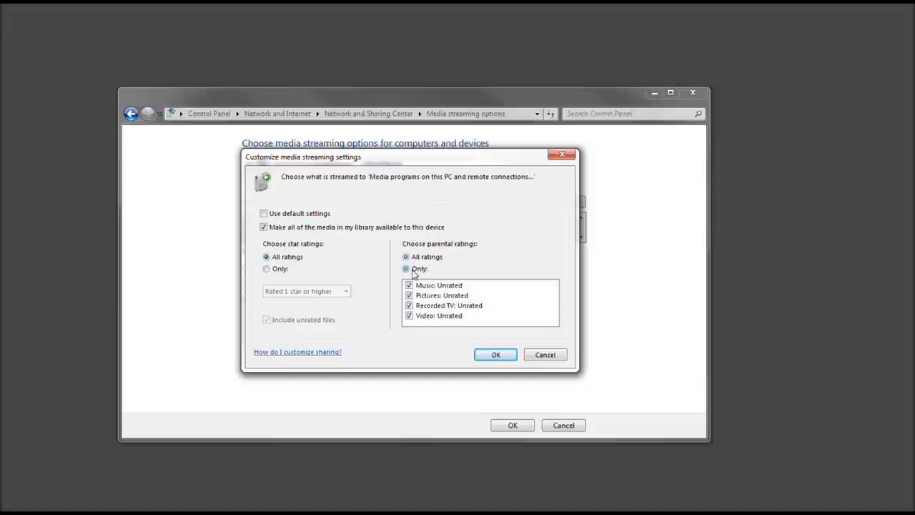
click(436, 261)
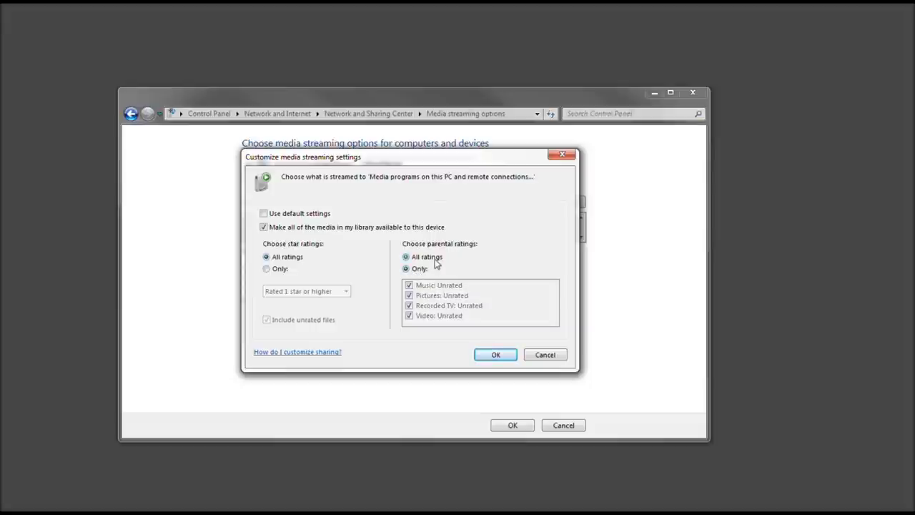
click(496, 356)
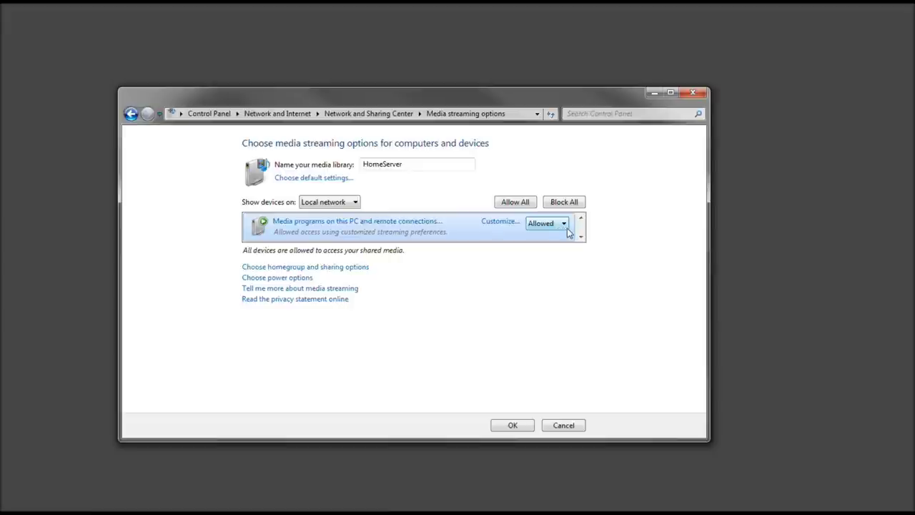
- Set media programs on this PC and remote connections to Blocked, then go to Power Options
click(564, 224)
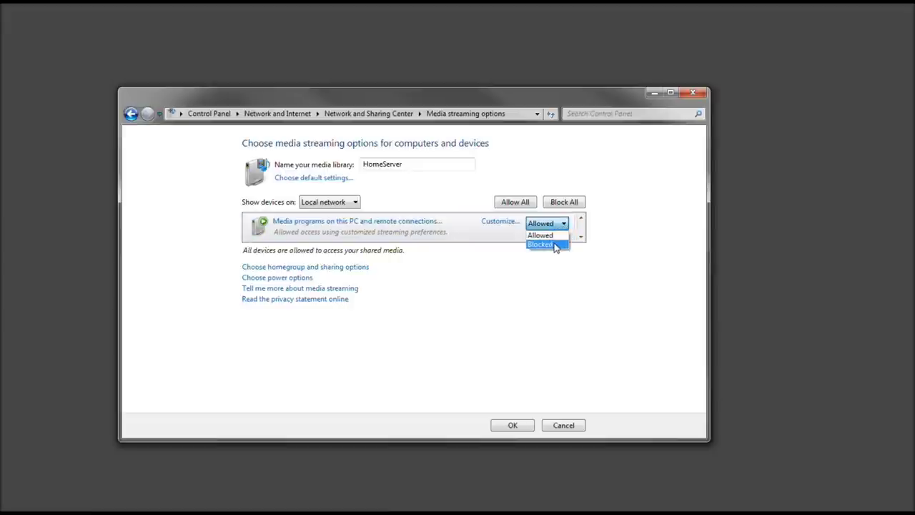
click(555, 245)
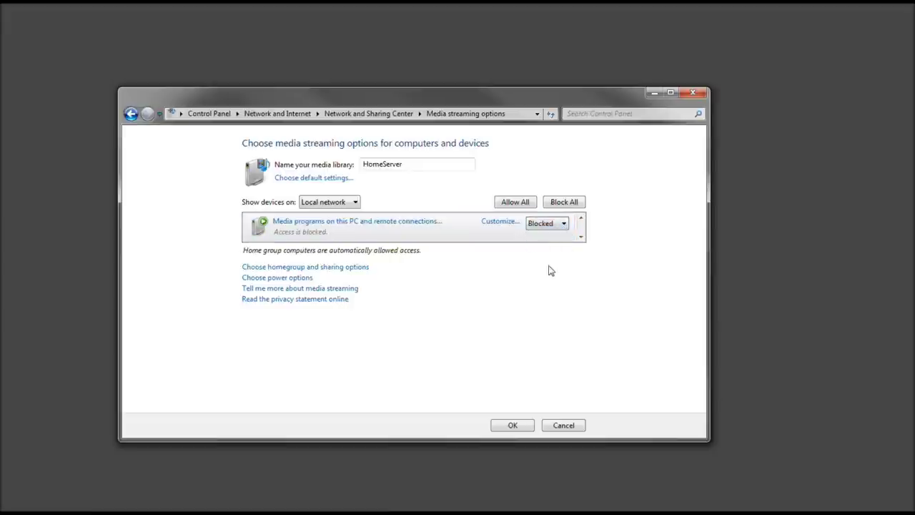
click(293, 278)
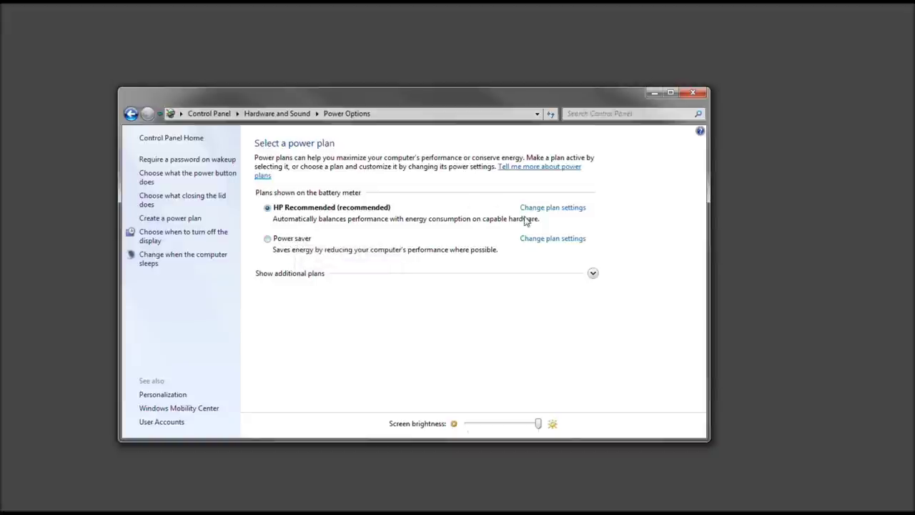
click(592, 273)
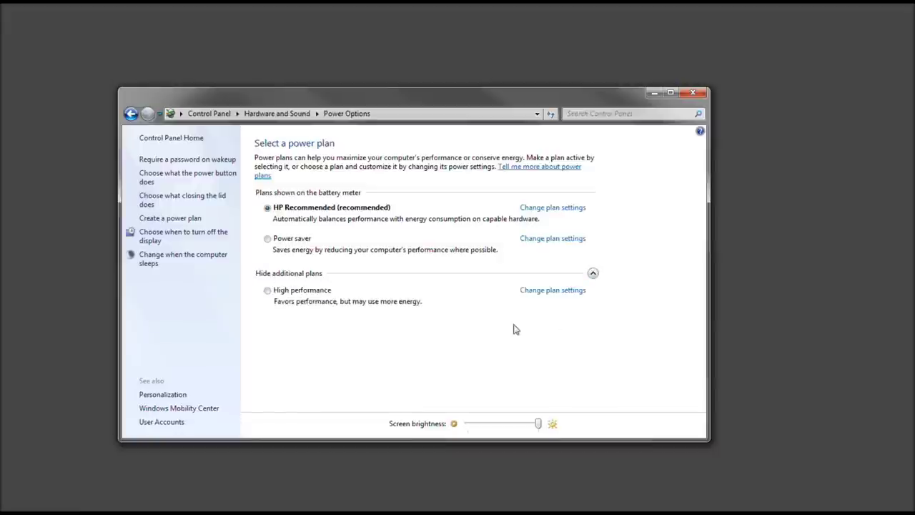
click(130, 114)
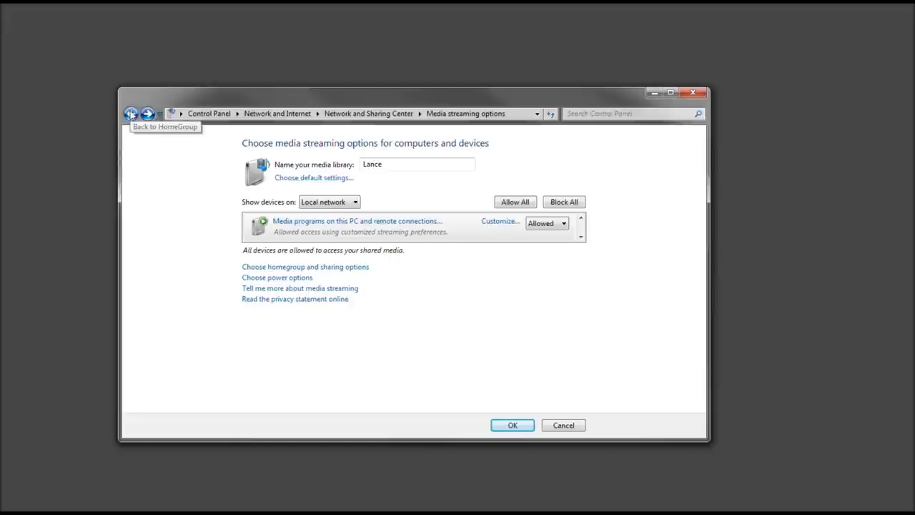
- Return to the HomeGroup settings and display the homegroup password
click(131, 115)
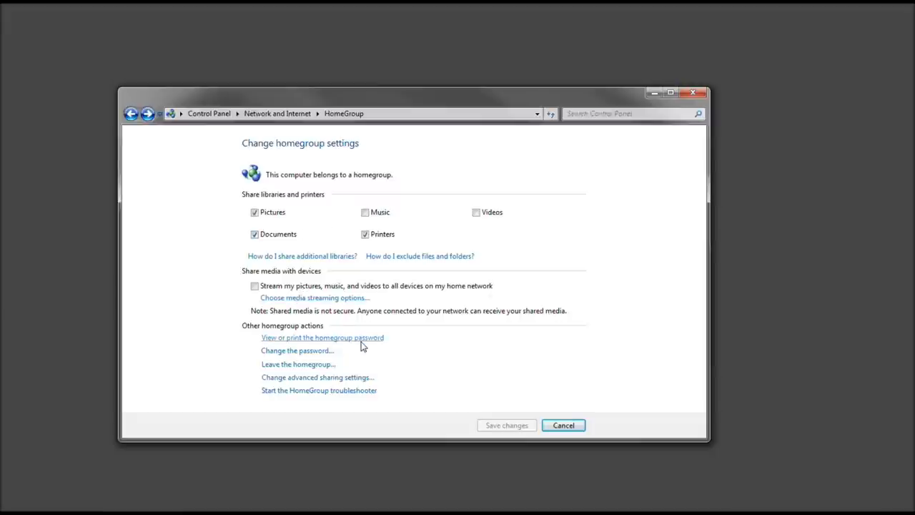
click(334, 343)
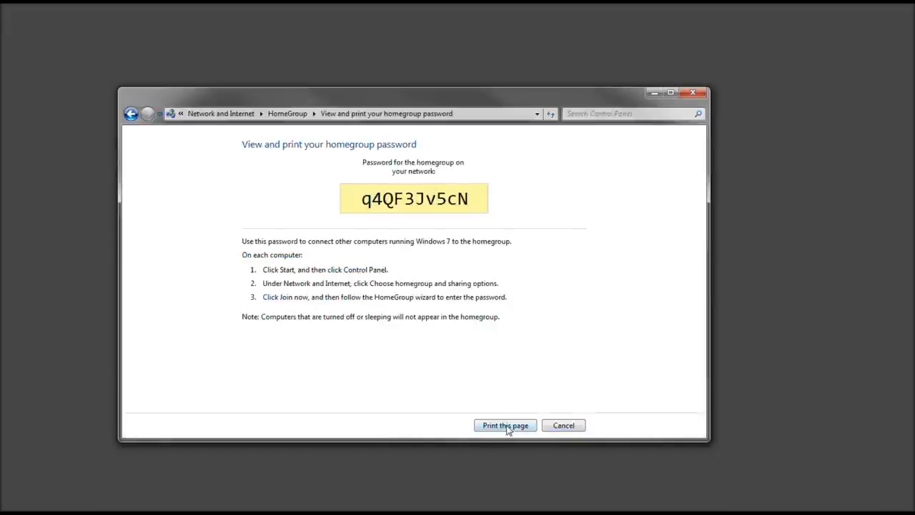
click(130, 114)
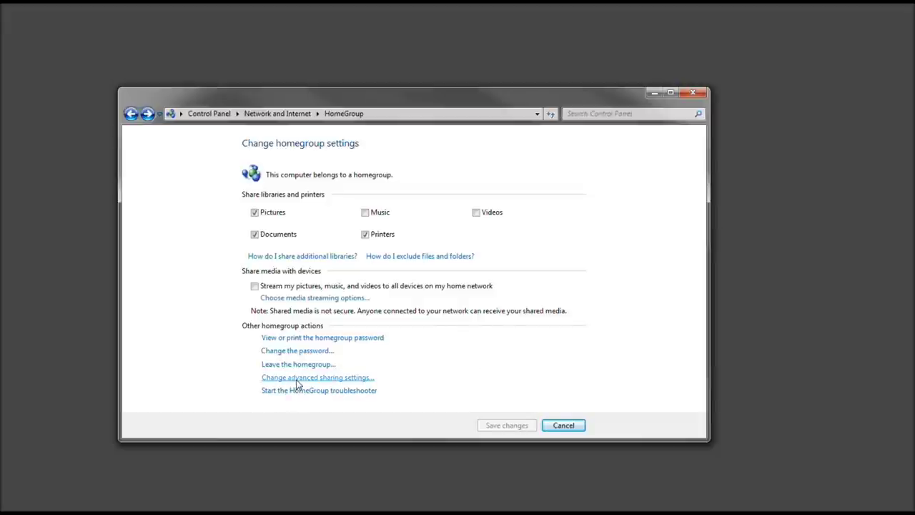
- In advanced sharing settings, toggle Public folder sharing off and back on
click(296, 382)
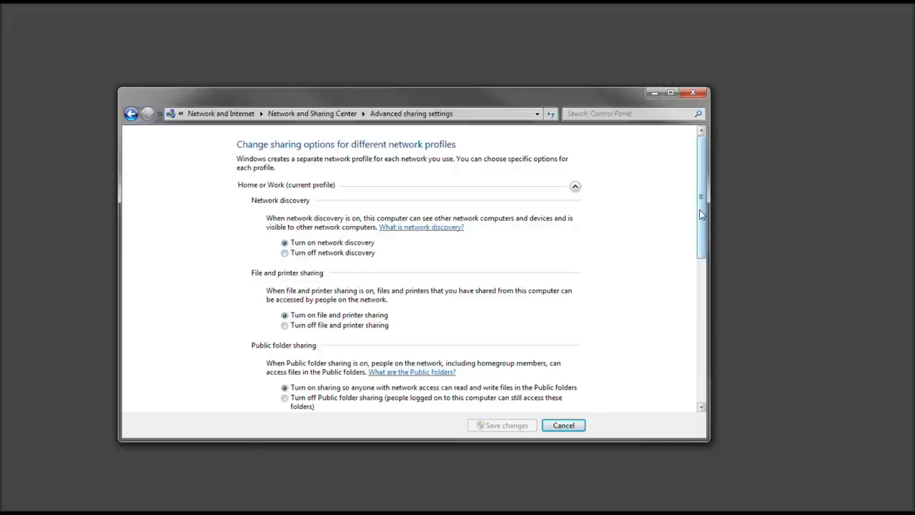
drag(602, 92, 563, 90)
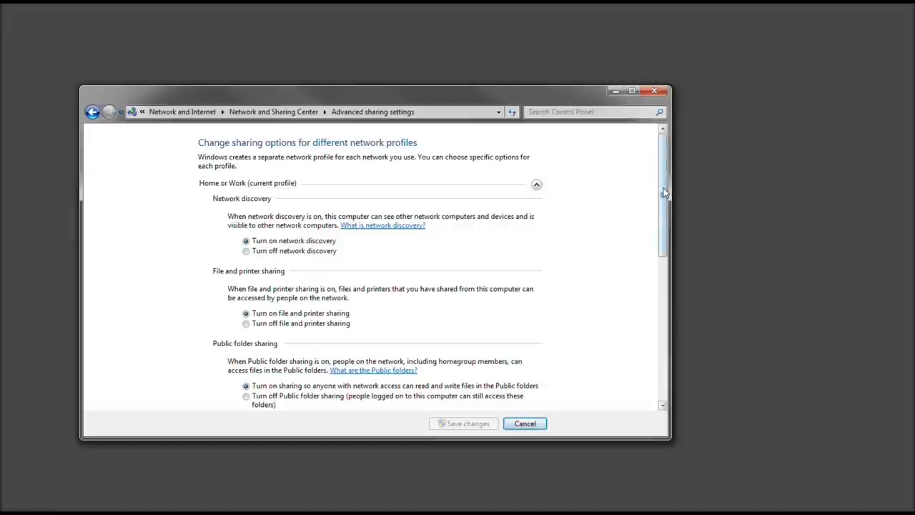
drag(663, 193, 663, 211)
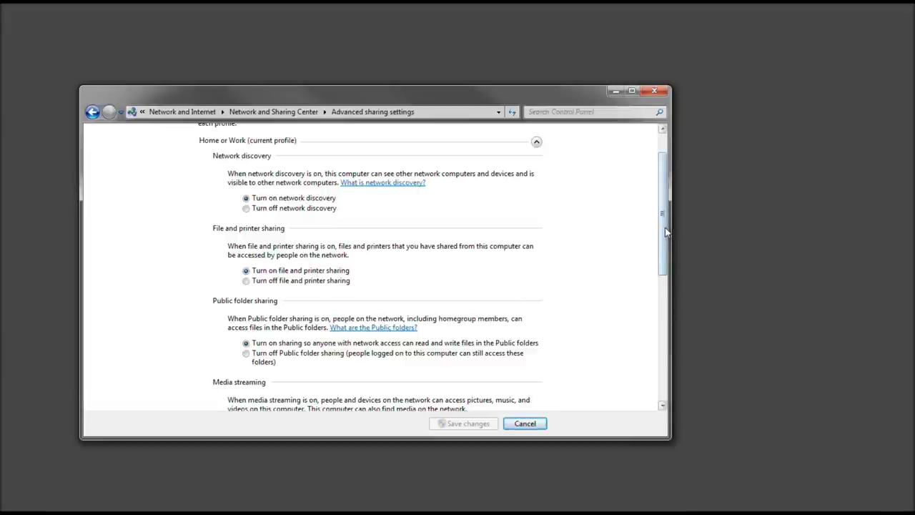
drag(665, 231, 657, 283)
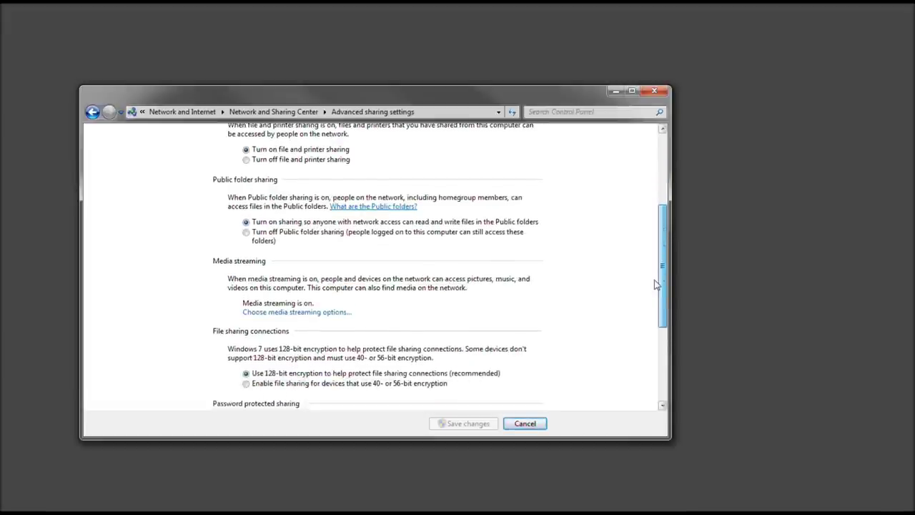
click(254, 237)
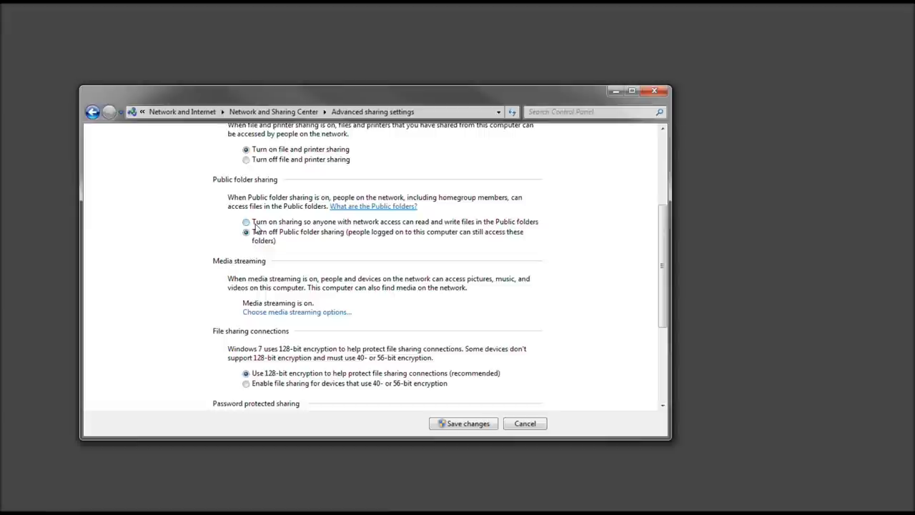
click(256, 224)
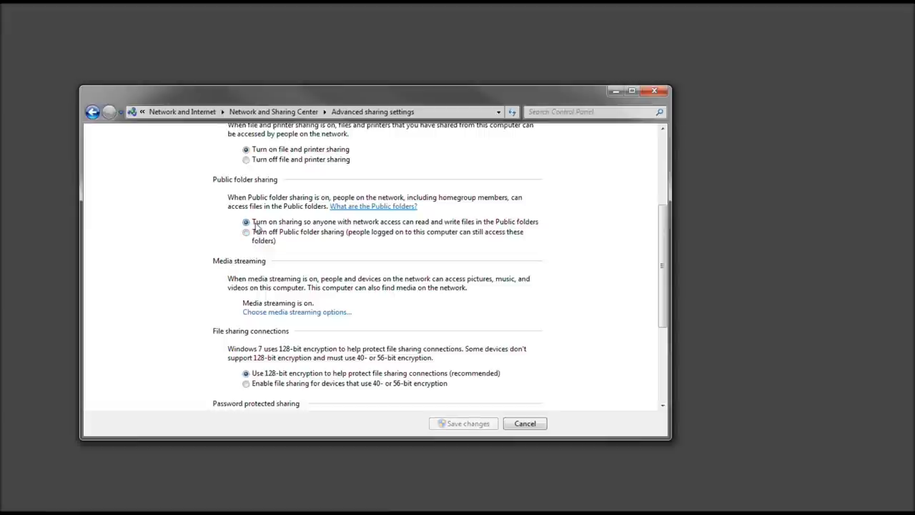
drag(662, 244, 659, 255)
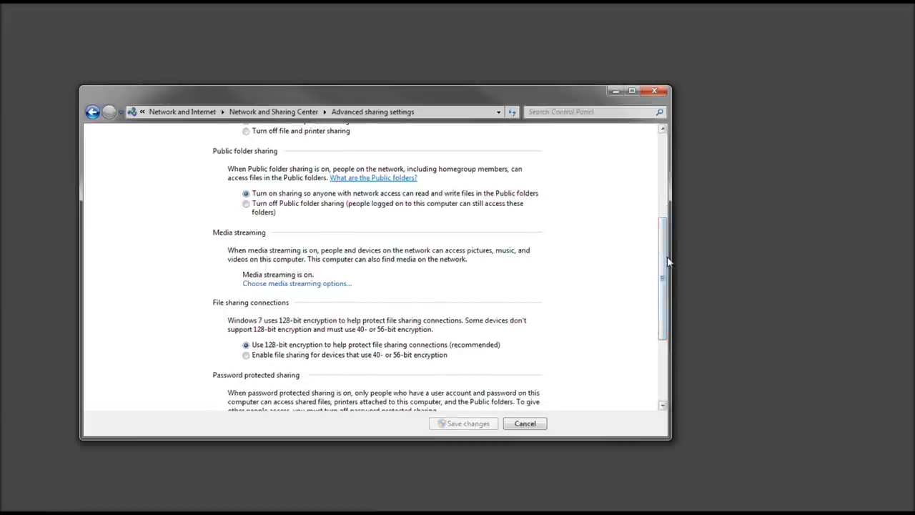
scroll(668, 272, down, 3)
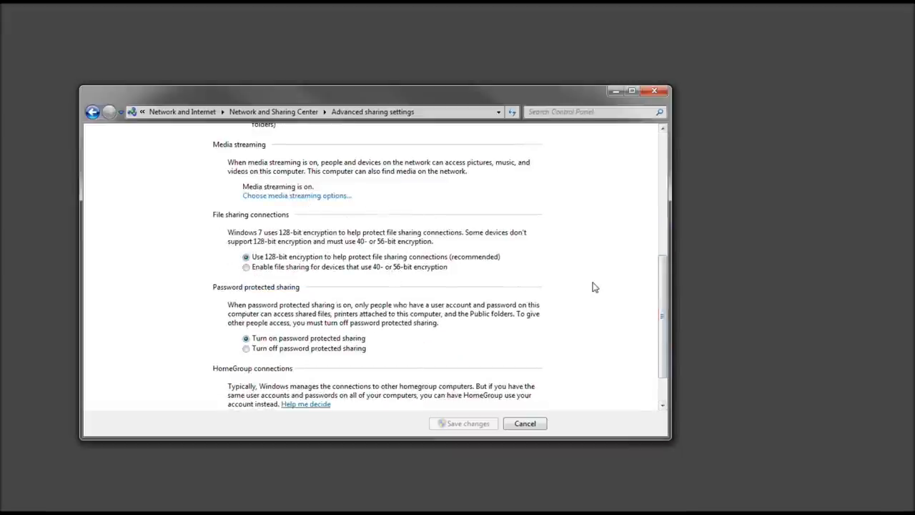
scroll(658, 286, down, 1)
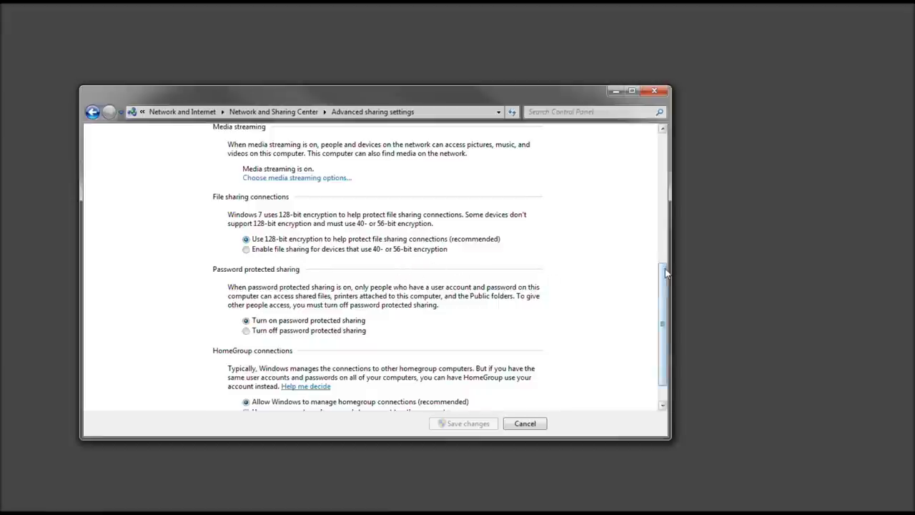
drag(667, 281, 668, 310)
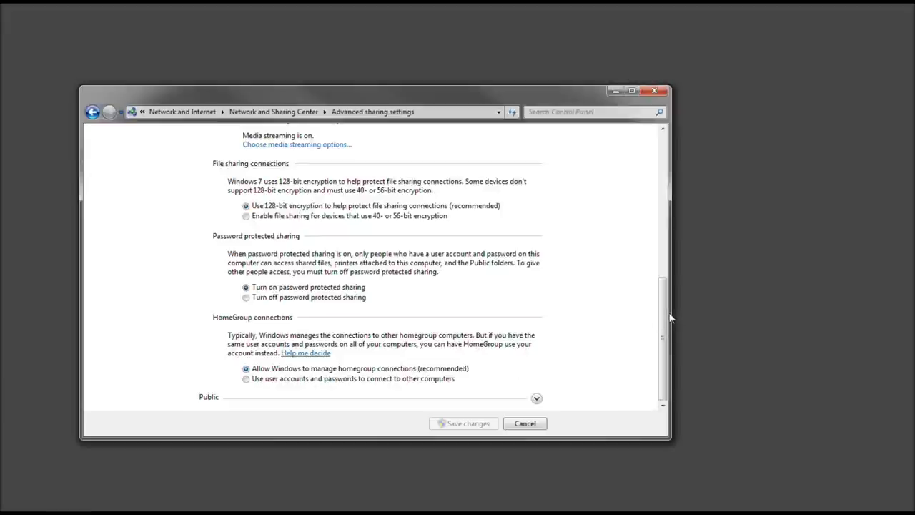
drag(671, 319, 663, 326)
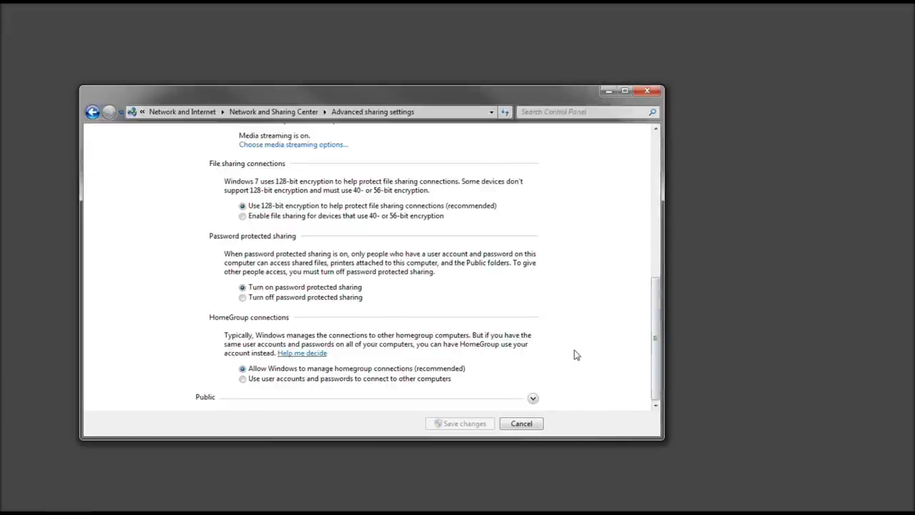
- Expand the Public profile, glance at the Home or Work settings, then re-expand Public
click(534, 398)
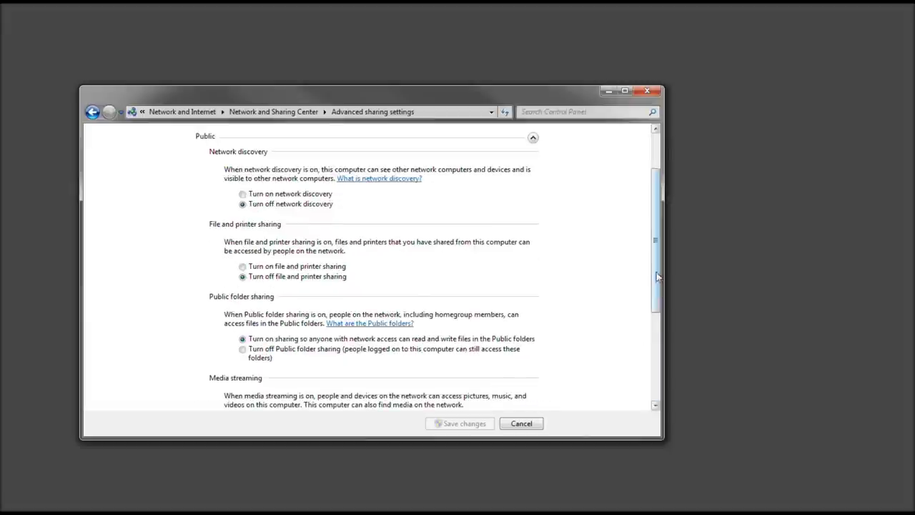
scroll(647, 293, down, 1)
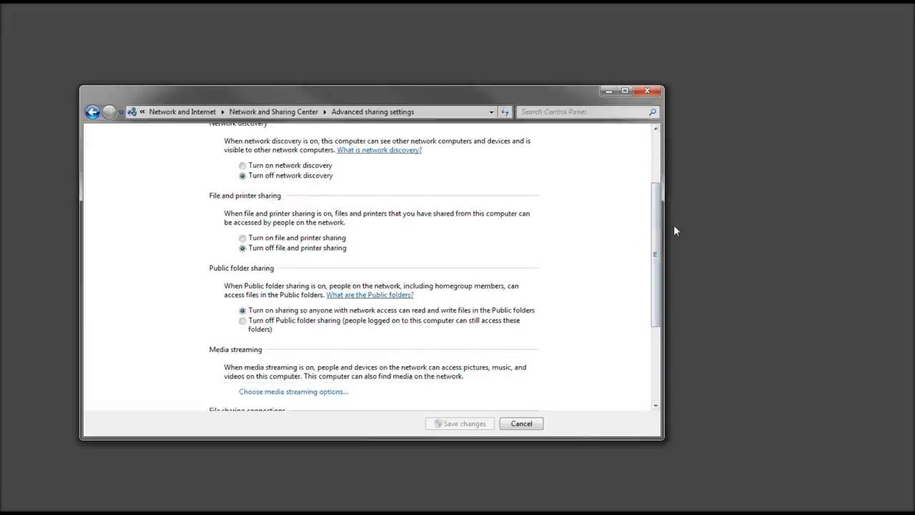
scroll(658, 200, up, 1)
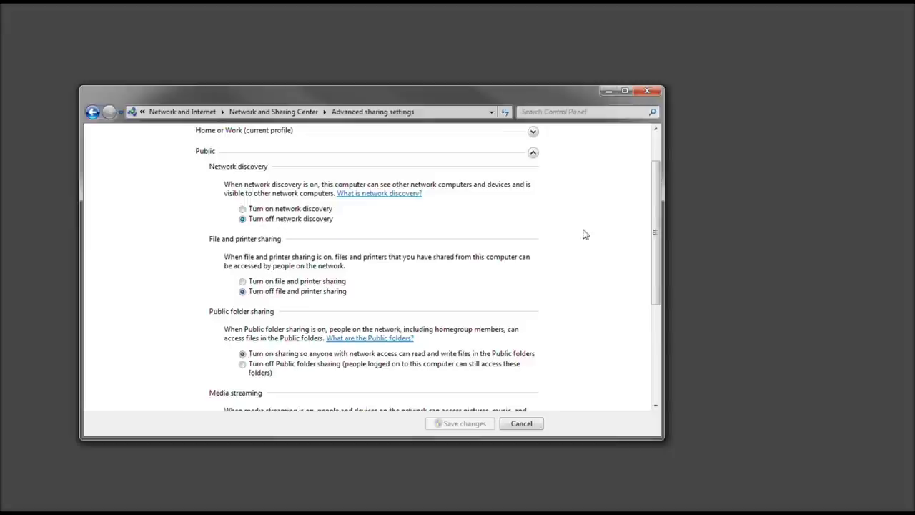
drag(657, 201, 658, 172)
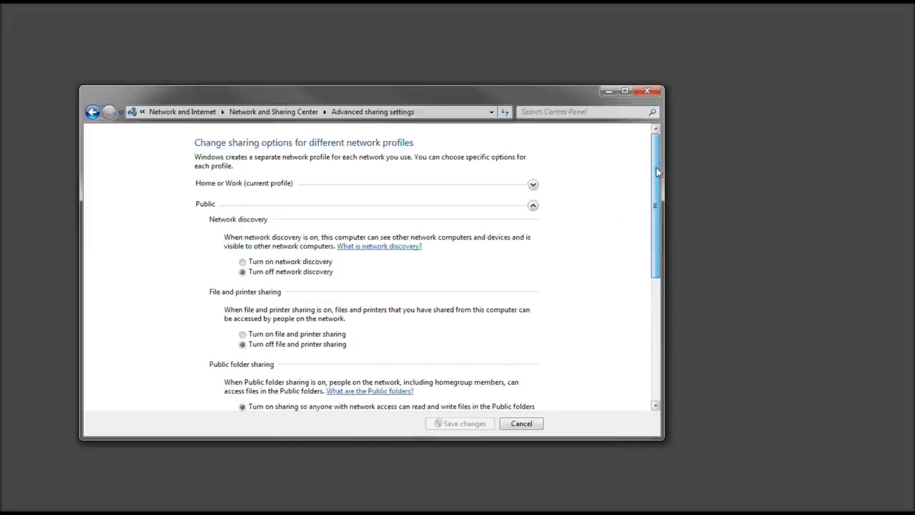
click(534, 185)
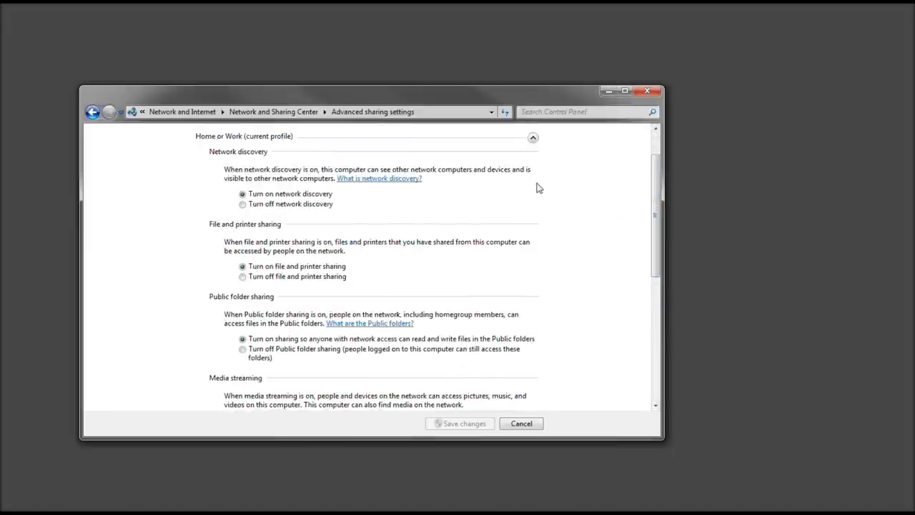
click(534, 135)
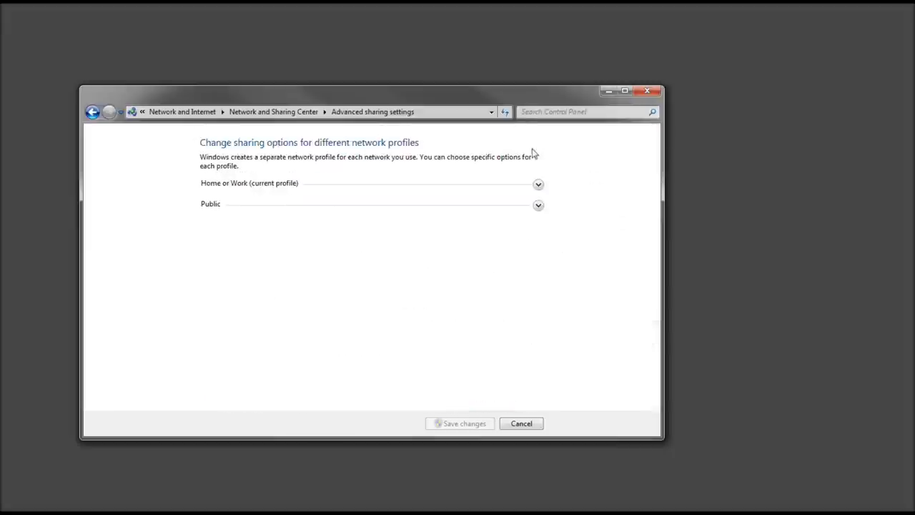
click(539, 206)
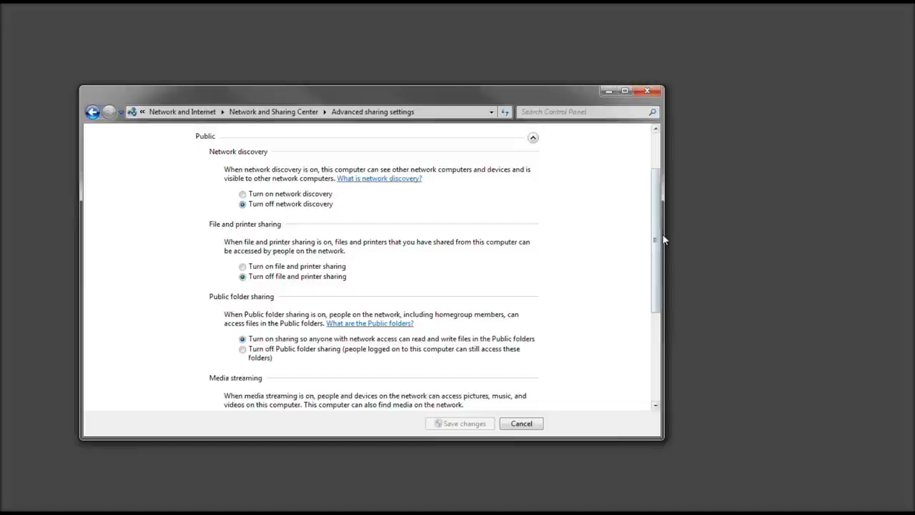
- Review the Public options, leaving network discovery off after briefly turning it on
drag(653, 233, 649, 266)
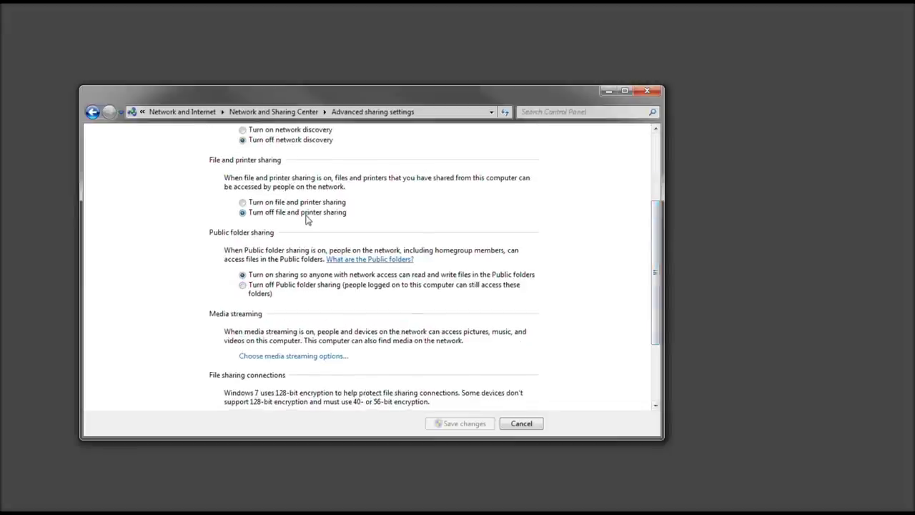
drag(654, 255, 653, 296)
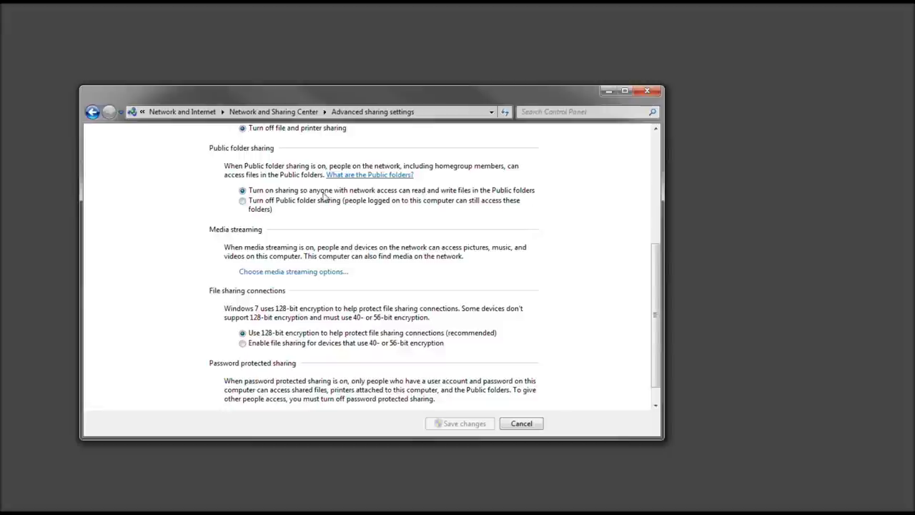
scroll(659, 269, down, 1)
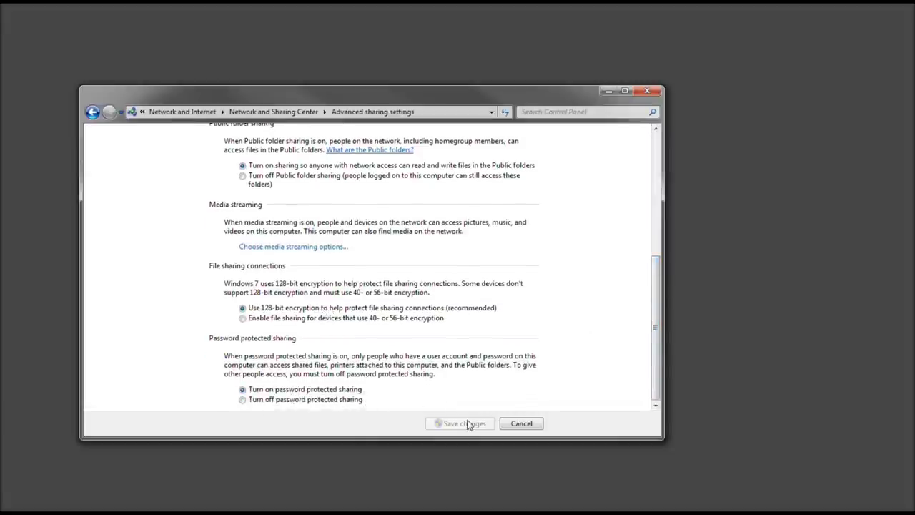
drag(656, 317, 634, 188)
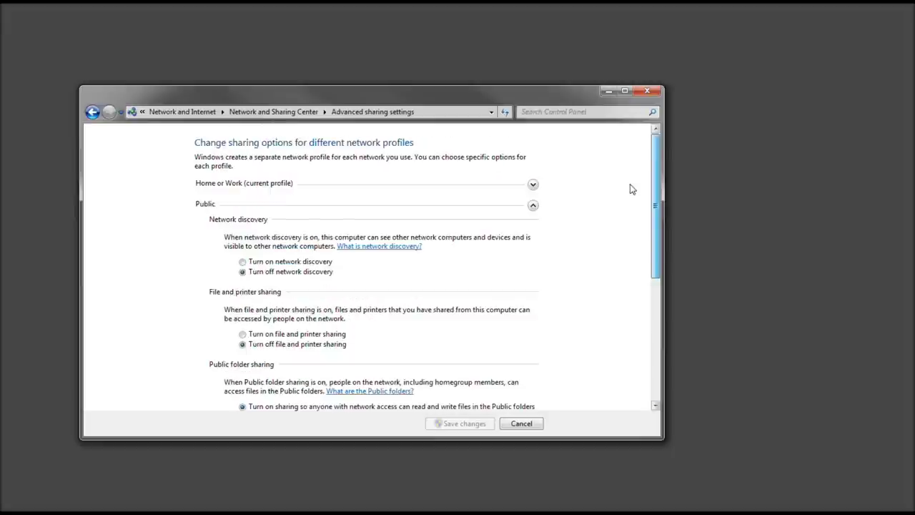
click(243, 262)
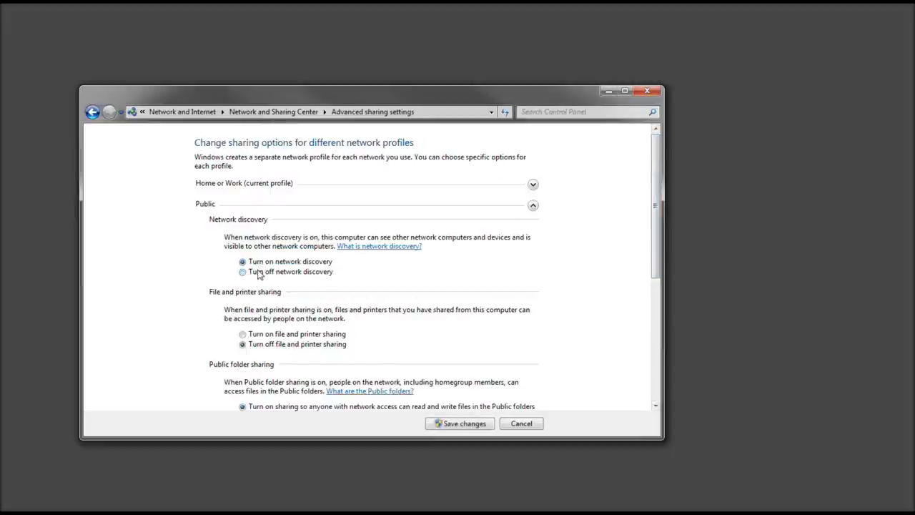
click(533, 206)
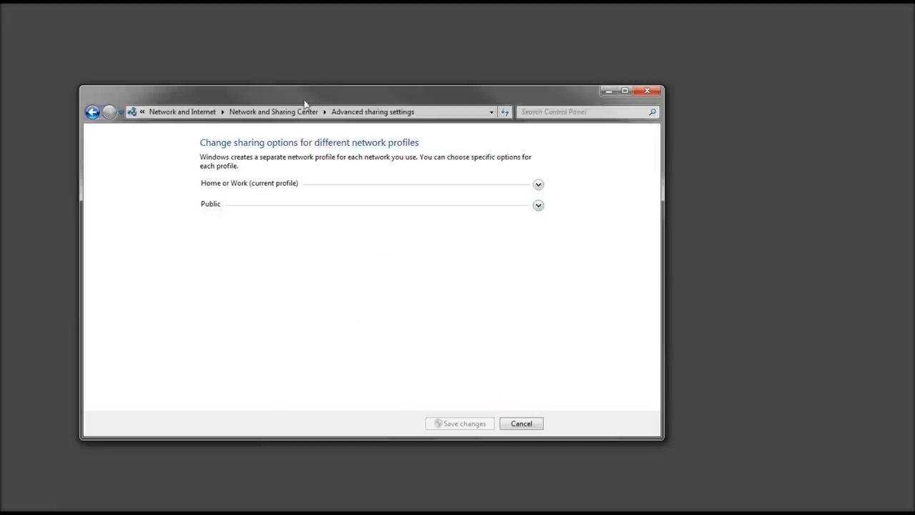
click(91, 113)
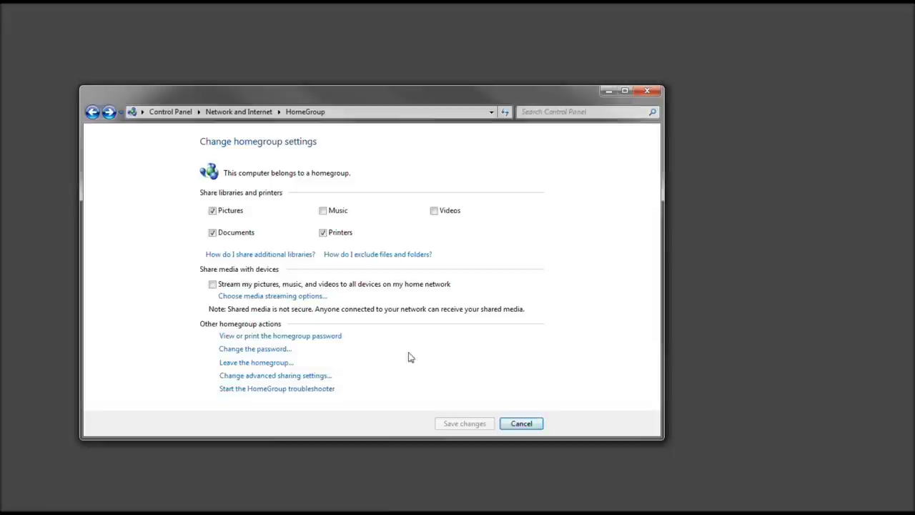
- Go back through Network and Internet to the HomeGroup settings page
click(270, 363)
click(92, 112)
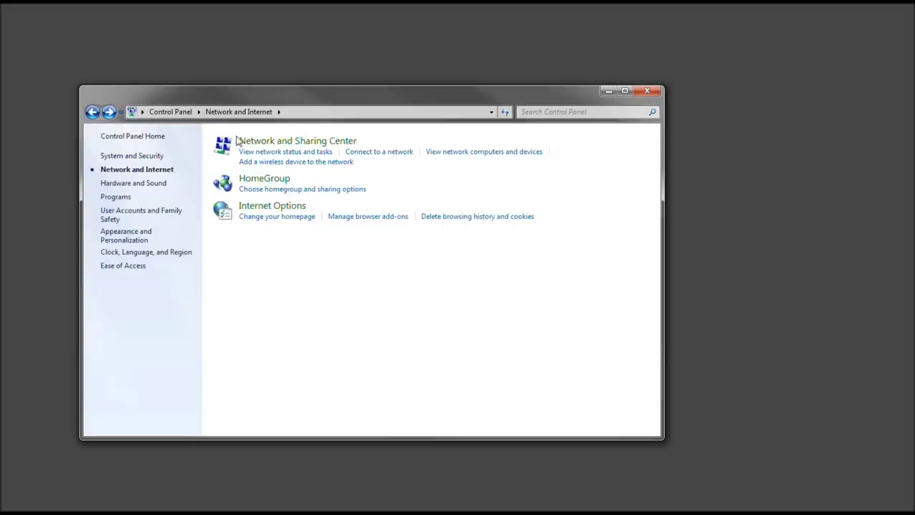
click(276, 180)
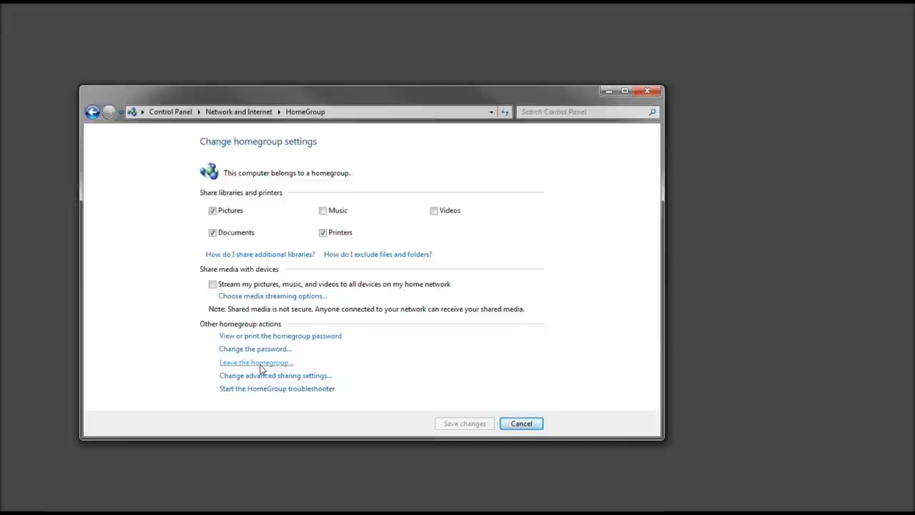
- Leave the homegroup, confirm the choice, and finish so no homegroup is on the network
click(261, 366)
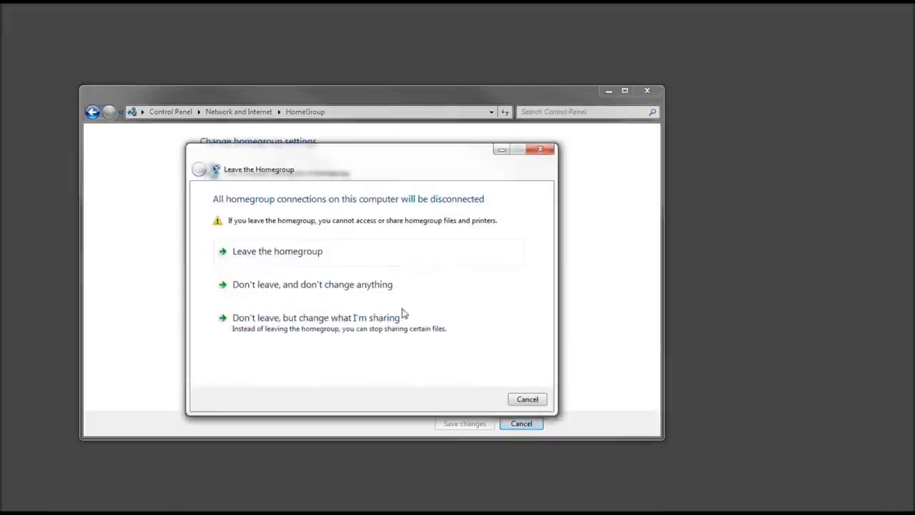
click(353, 256)
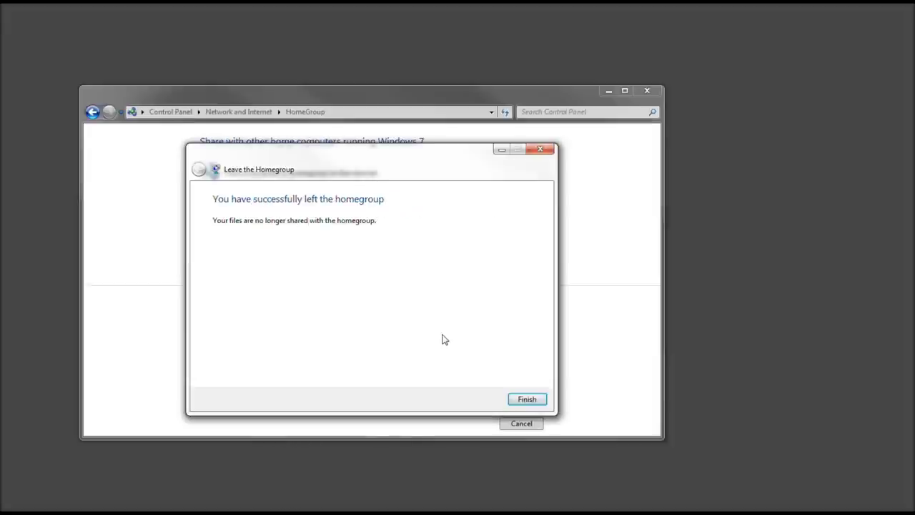
click(522, 400)
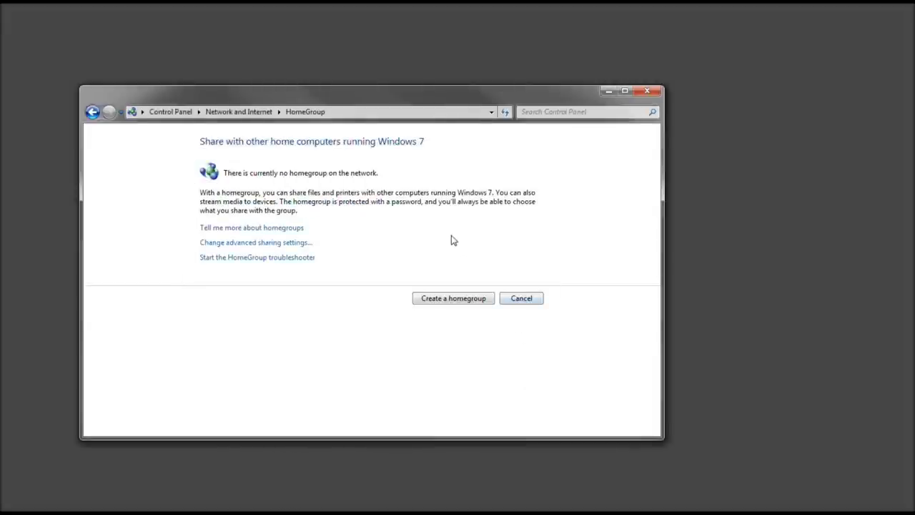